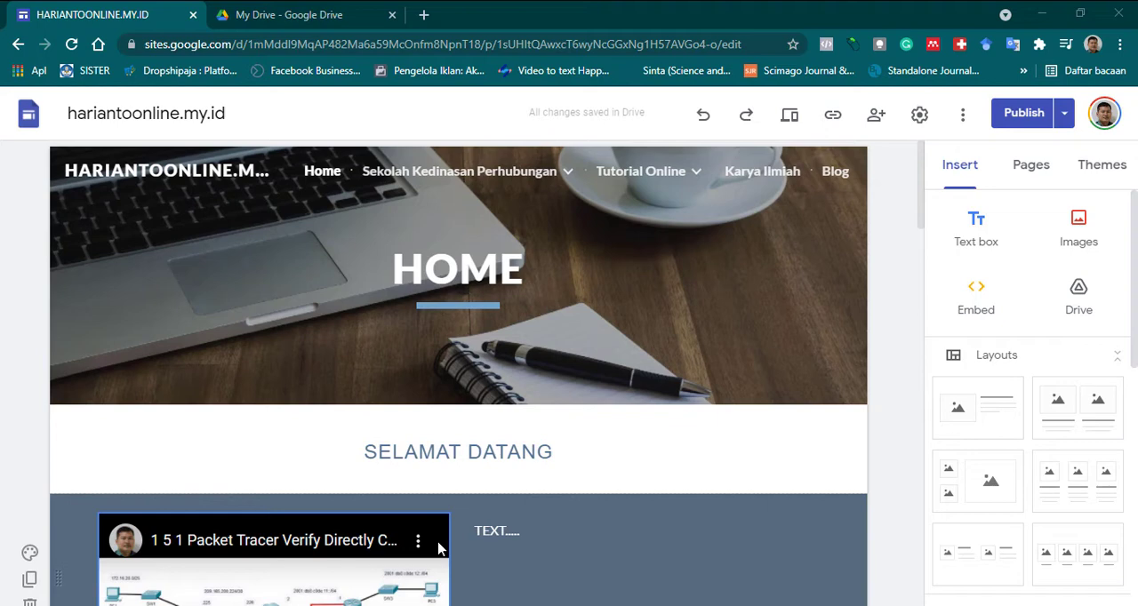
Open the Karya Ilmiah page and browse the Google Drive files available to insert, in both My Drive and Shared with me.
left_click(786, 174)
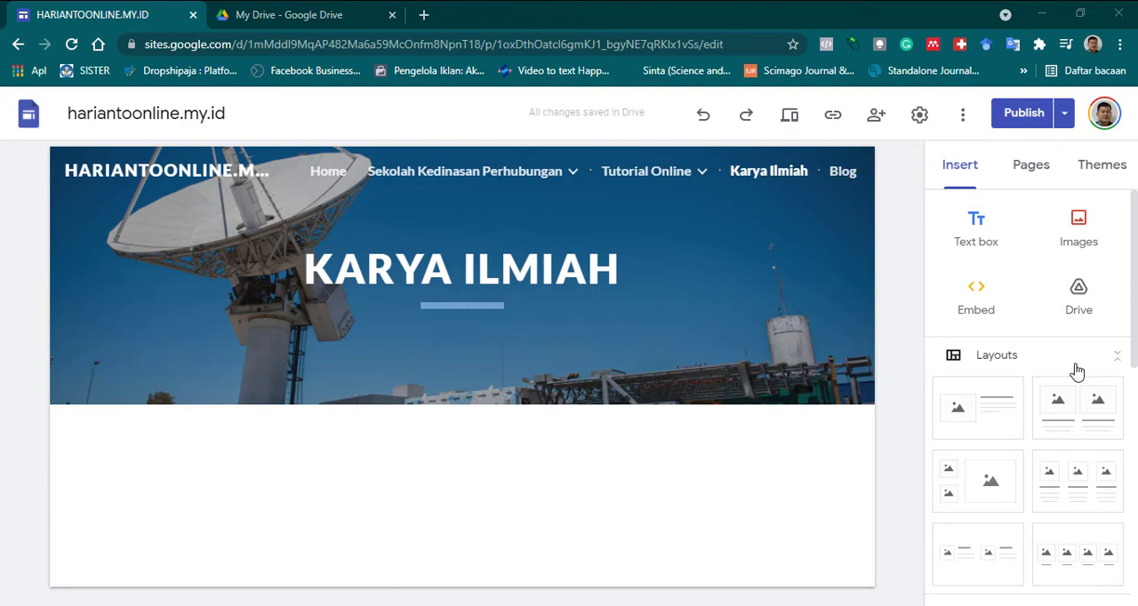
left_click(1088, 317)
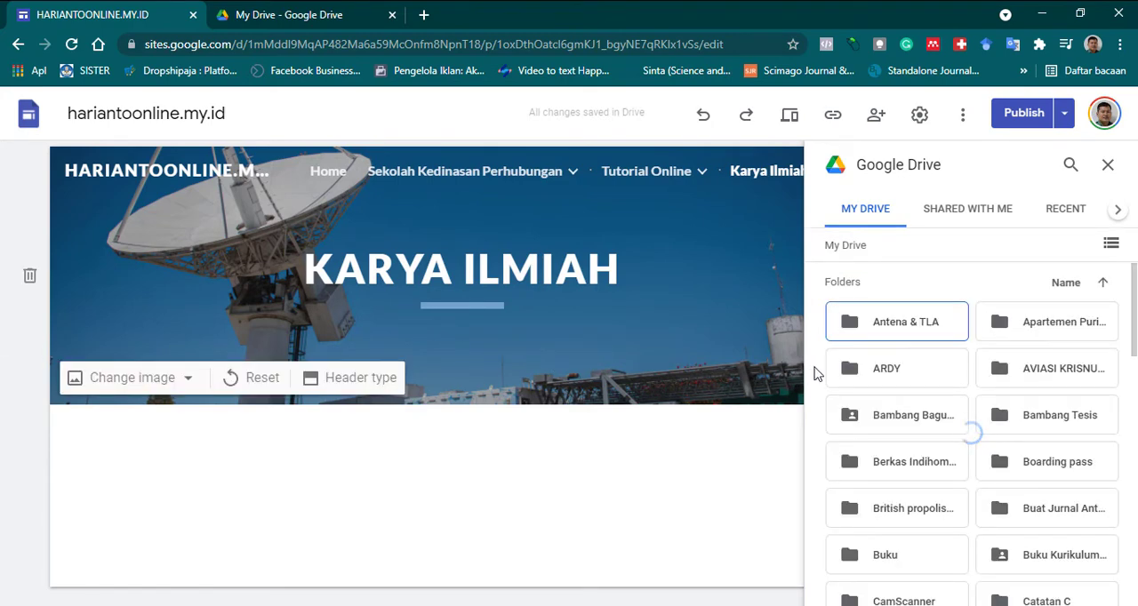
scroll(942, 391, "down", 4)
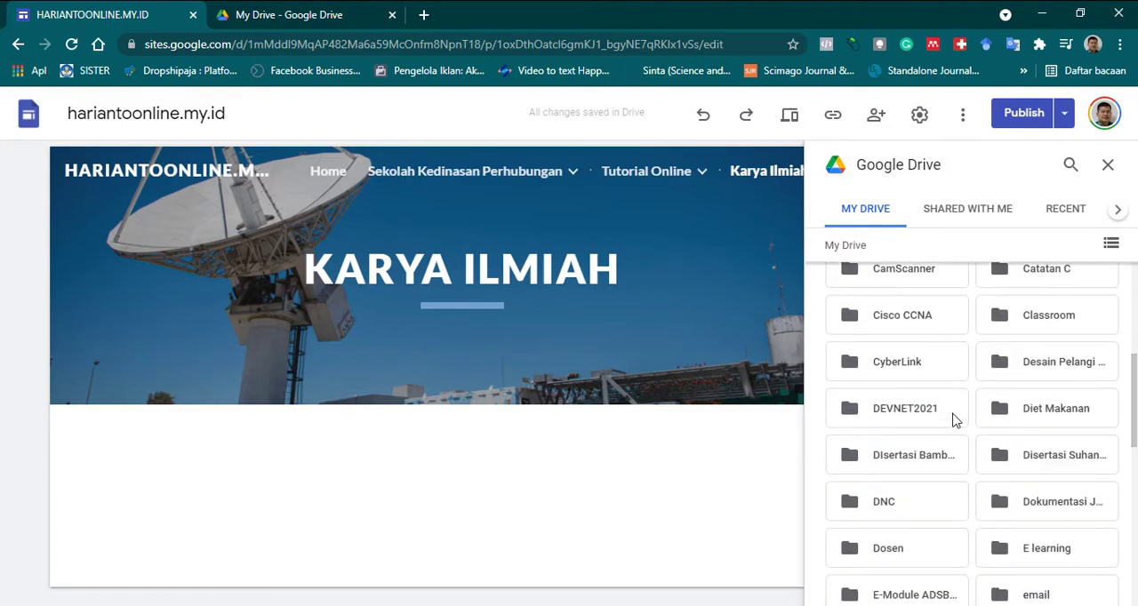
scroll(953, 419, "down", 5)
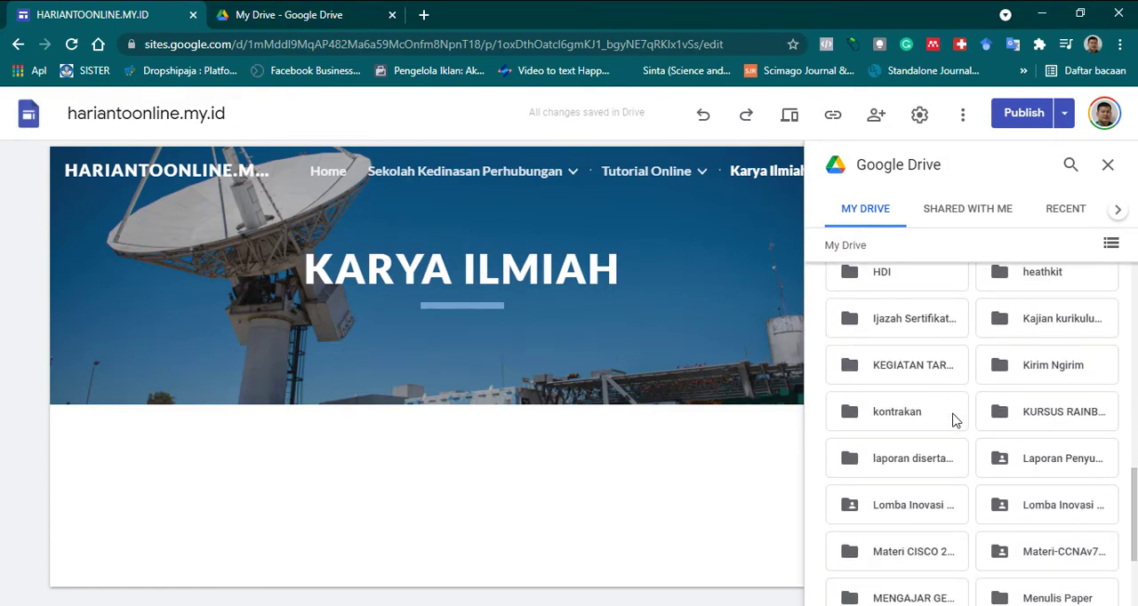
scroll(951, 364, "up", 5)
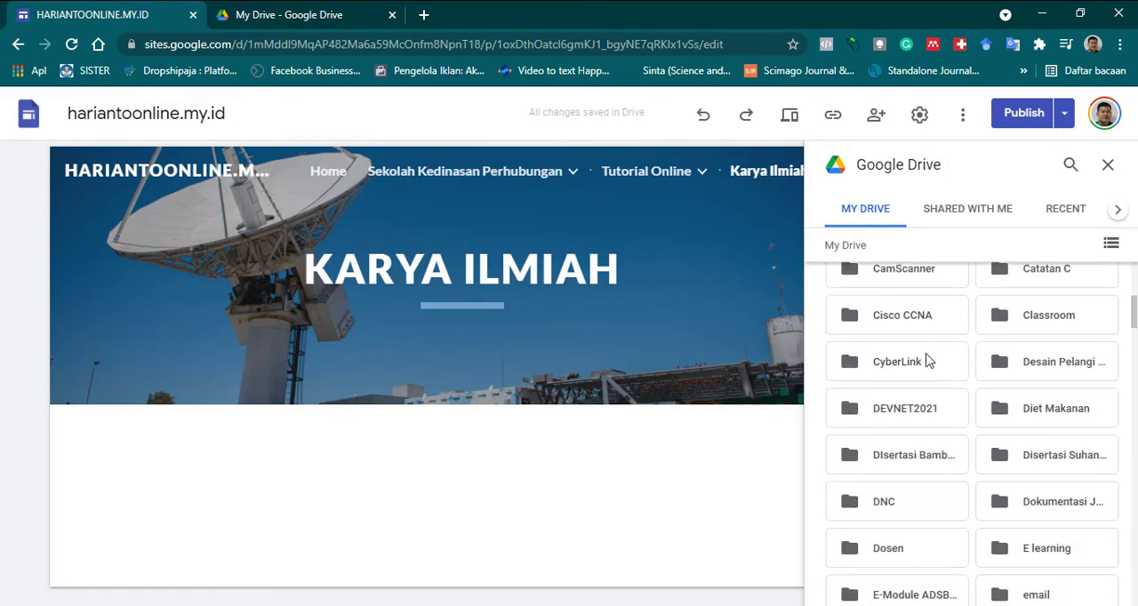
scroll(927, 360, "up", 4)
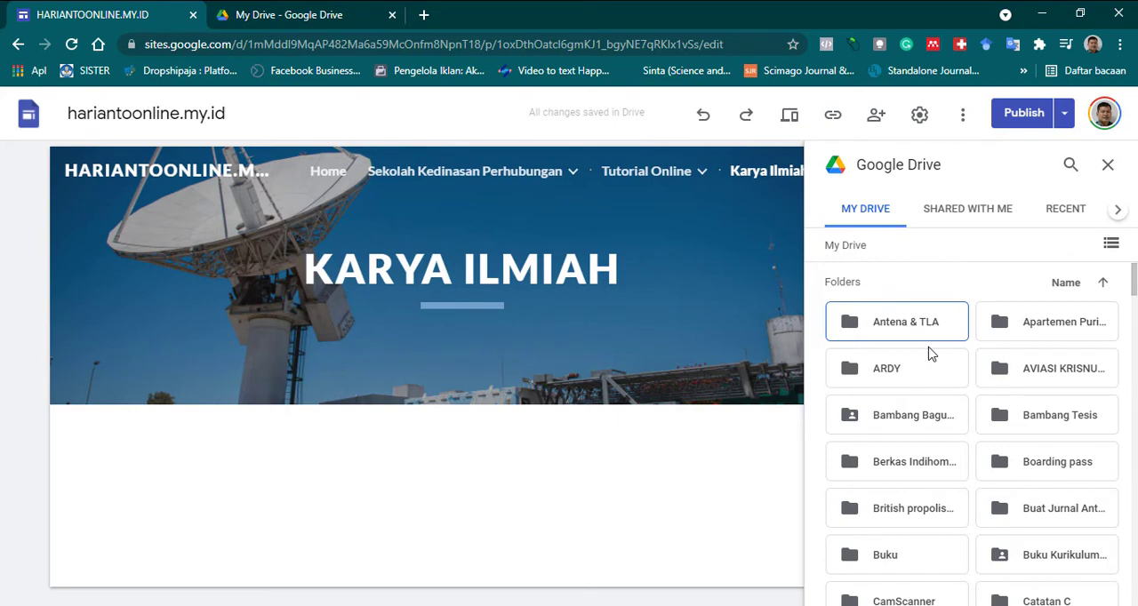
left_click(976, 224)
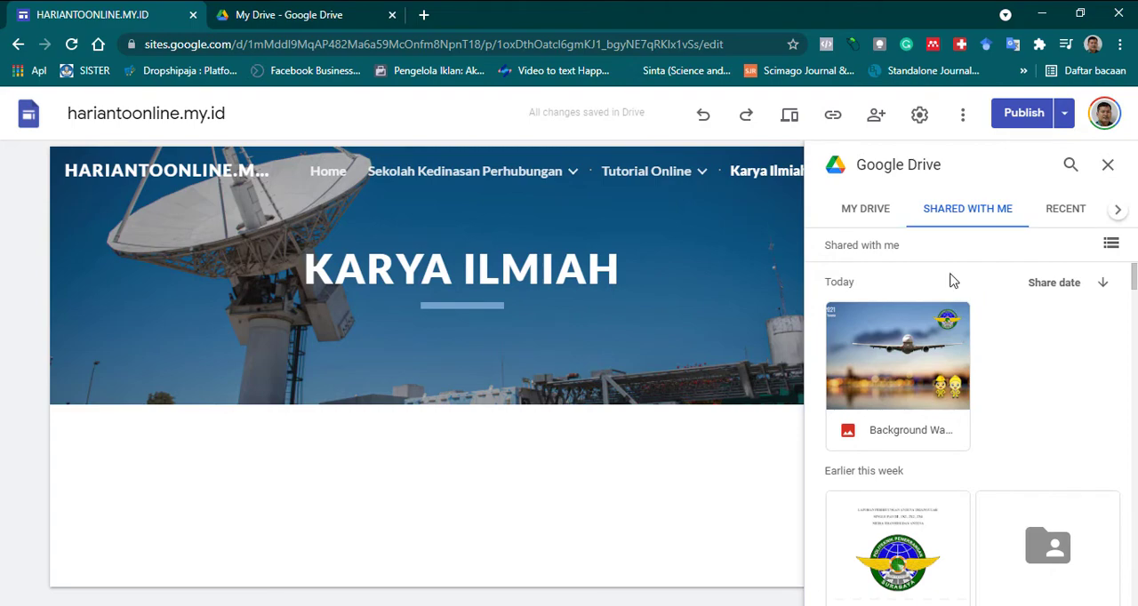
left_click(863, 215)
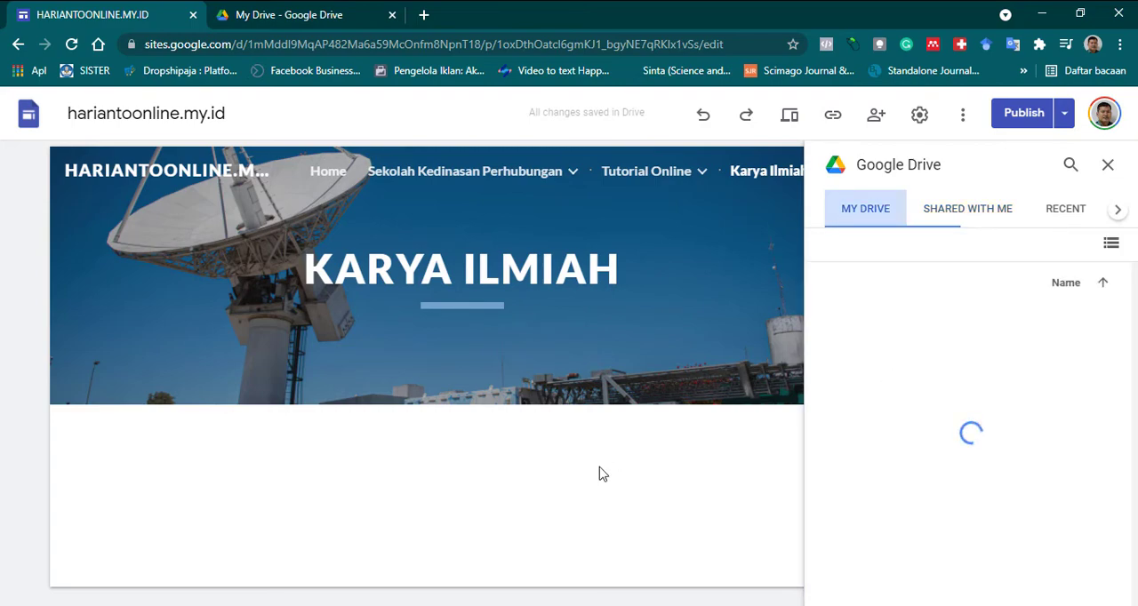
mouse_move(571, 402)
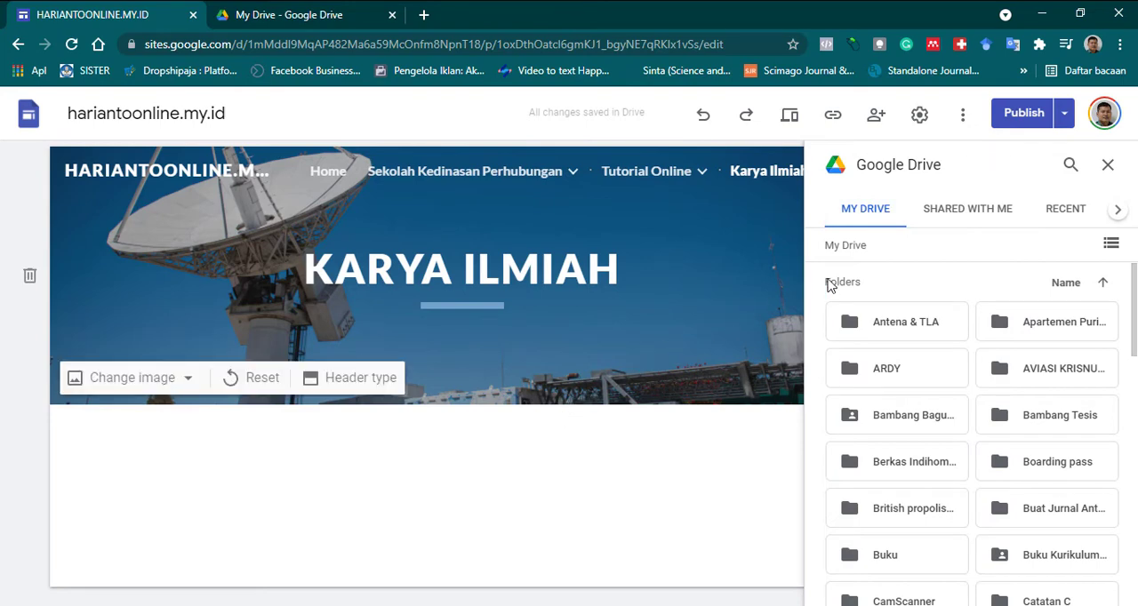
Sort My Drive by last opened by me, newest first, and insert the photo of hands repairing a circuit board.
left_click(1072, 292)
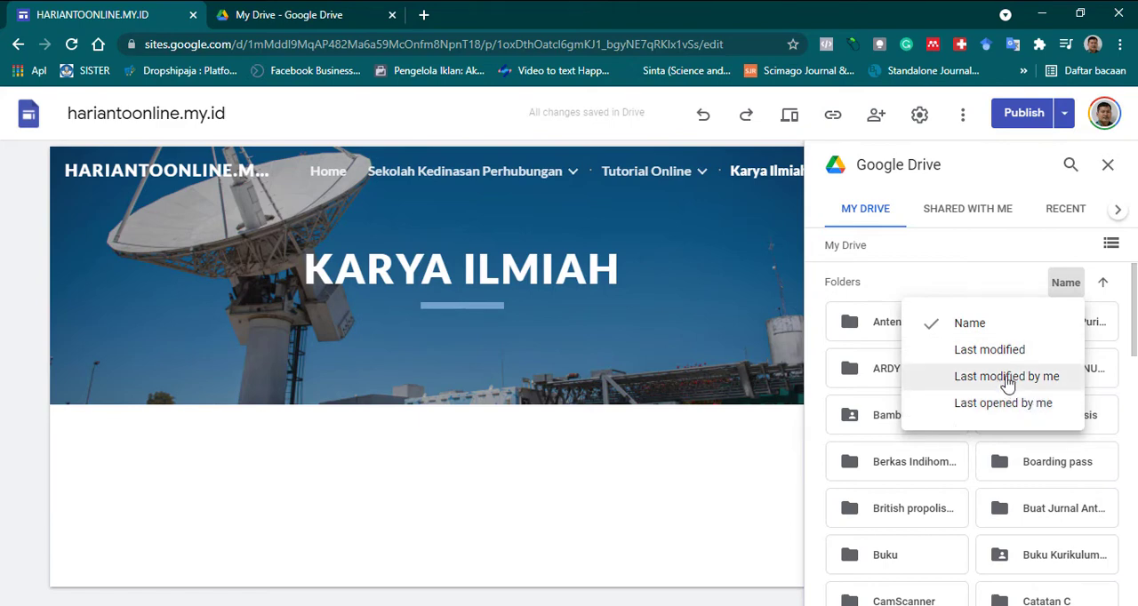
left_click(1014, 405)
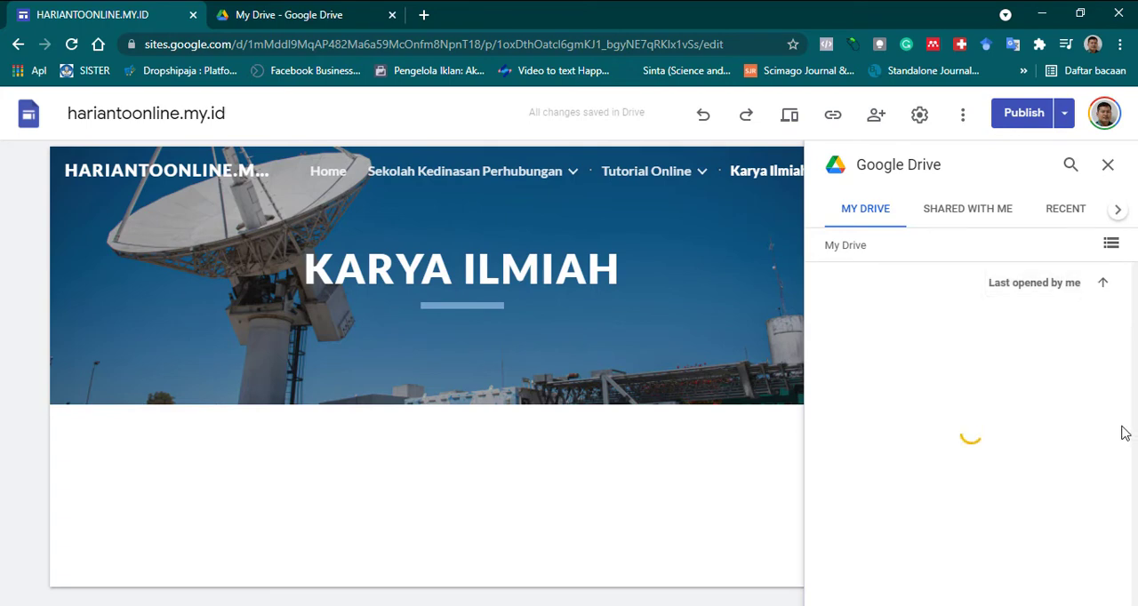
left_click(1100, 284)
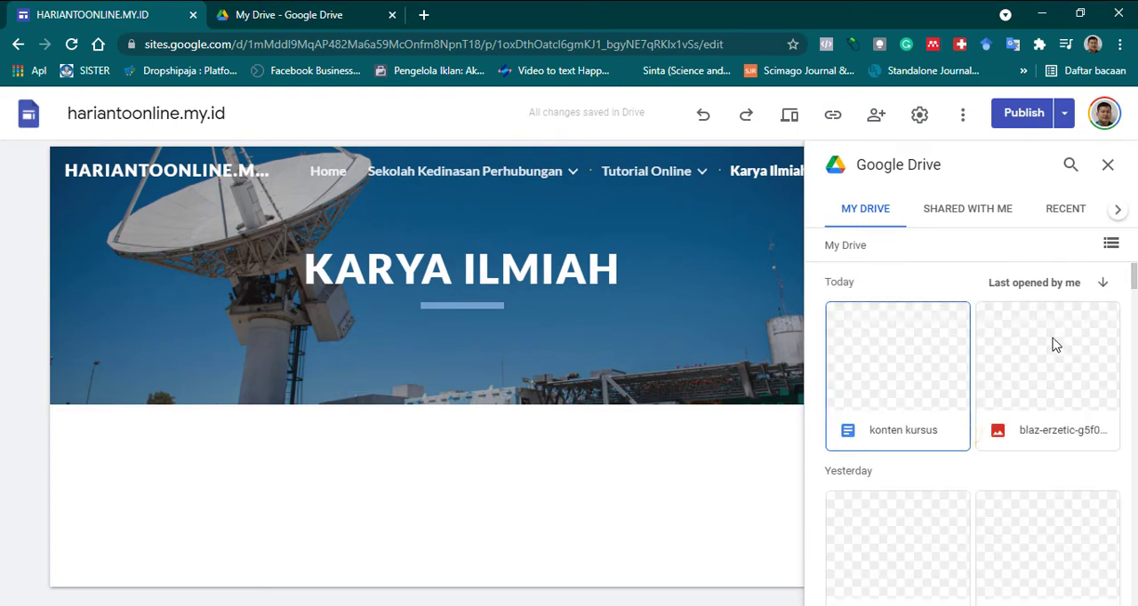
left_click(1084, 380)
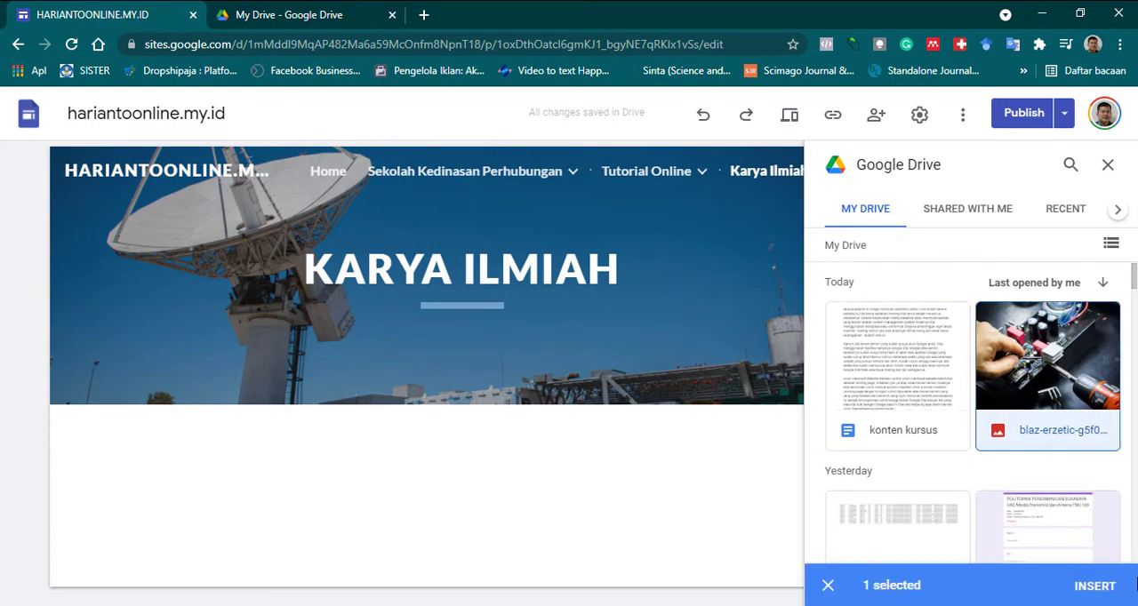
left_click(1098, 594)
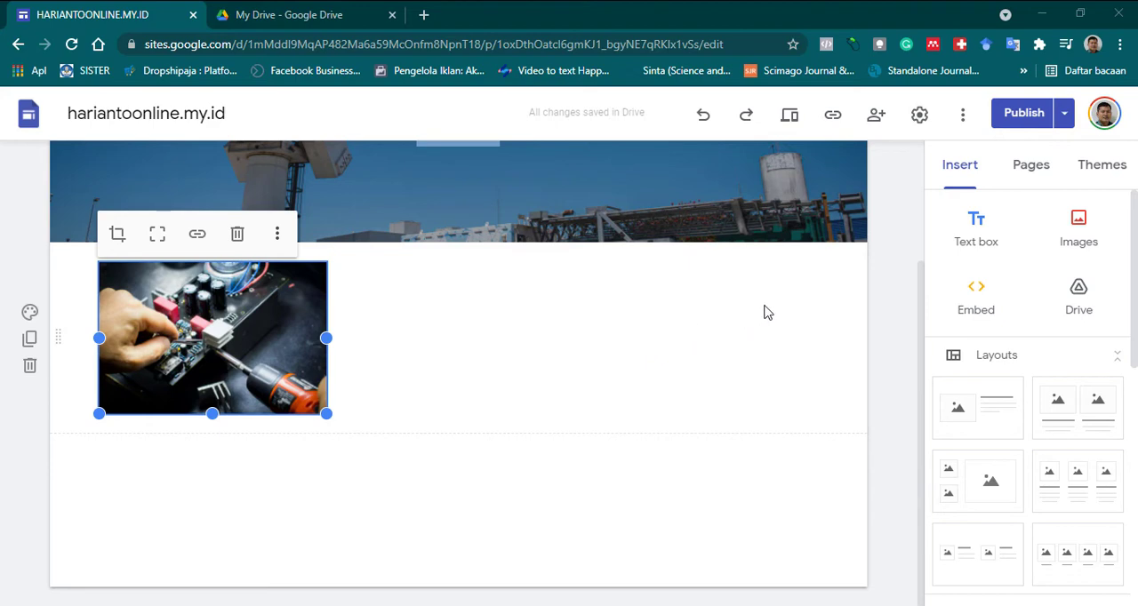
Insert the Google Docs file whose name starts with "(Konsep) PENGE" from My Drive below the circuit board photo.
left_click(1078, 300)
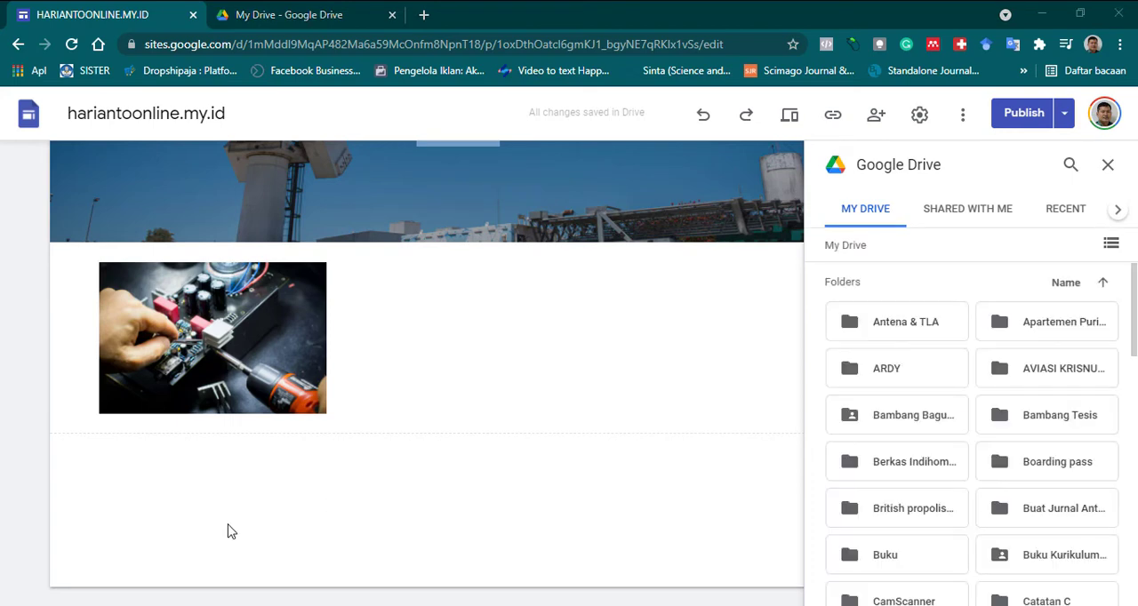
scroll(993, 393, "down", 8)
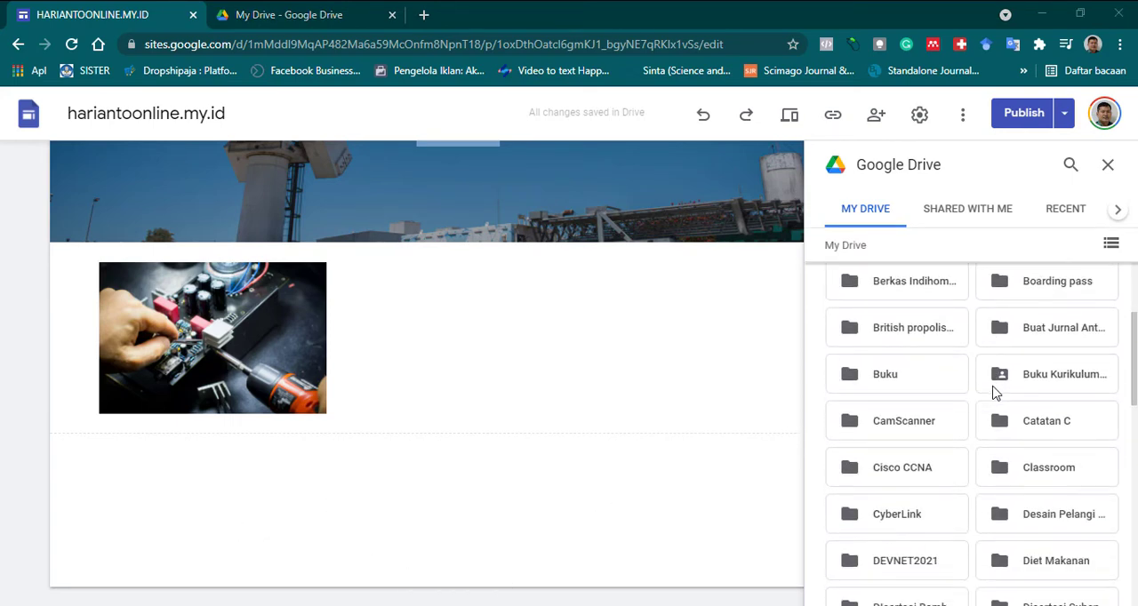
scroll(994, 394, "down", 3)
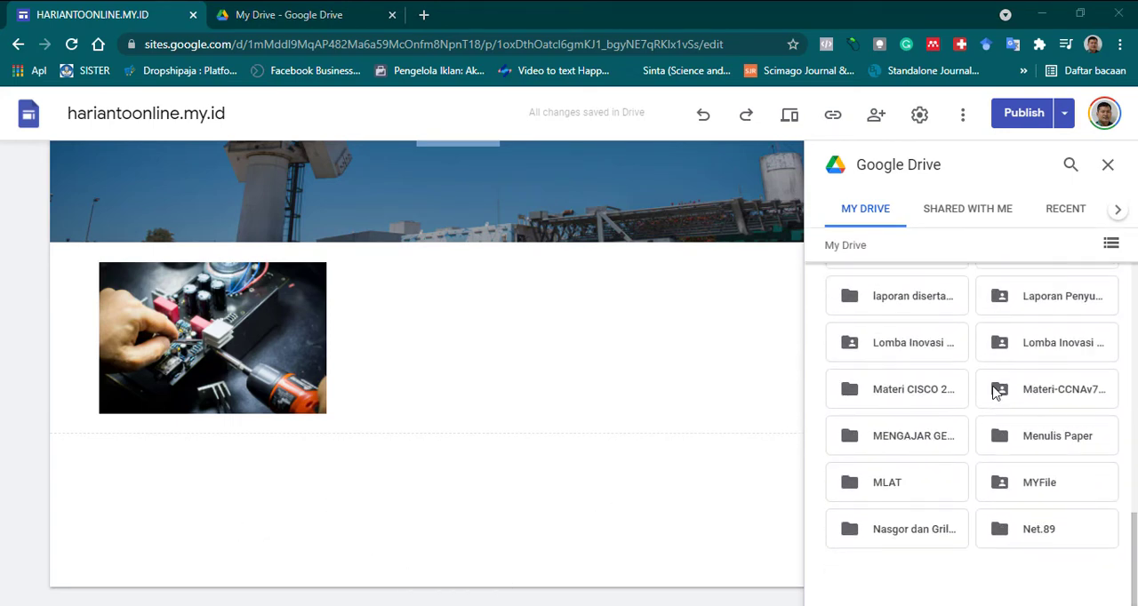
scroll(994, 393, "down", 15)
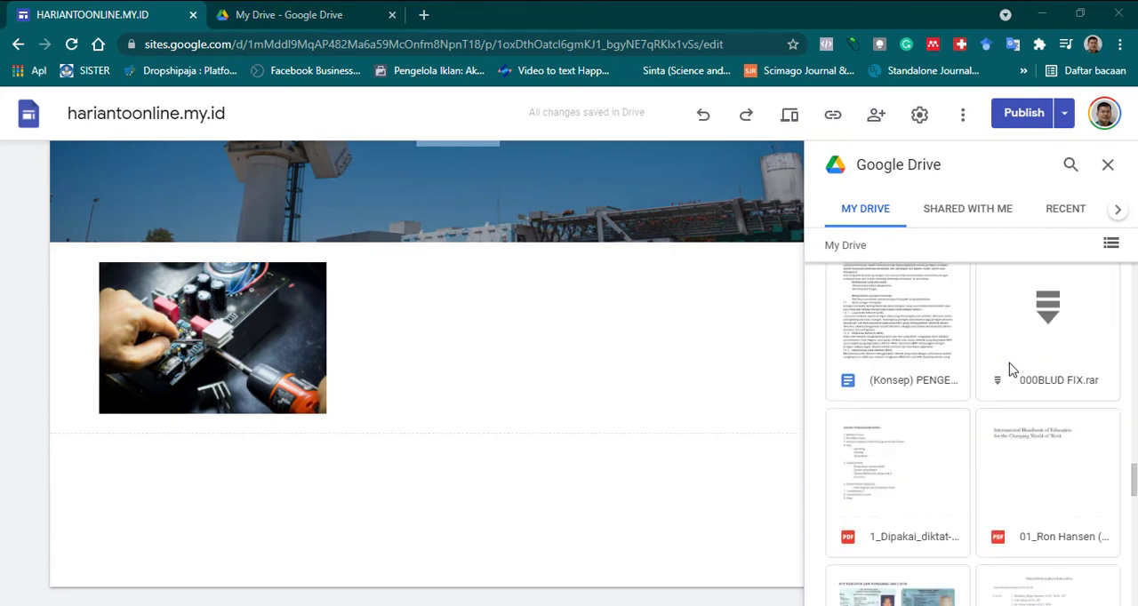
scroll(1011, 369, "down", 6)
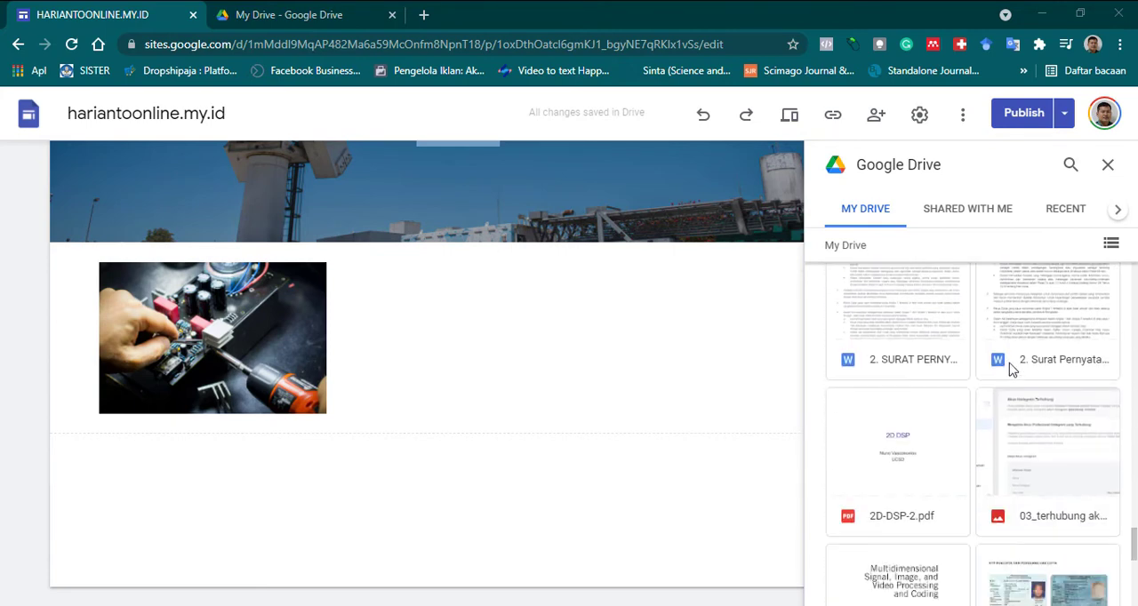
scroll(1011, 370, "down", 4)
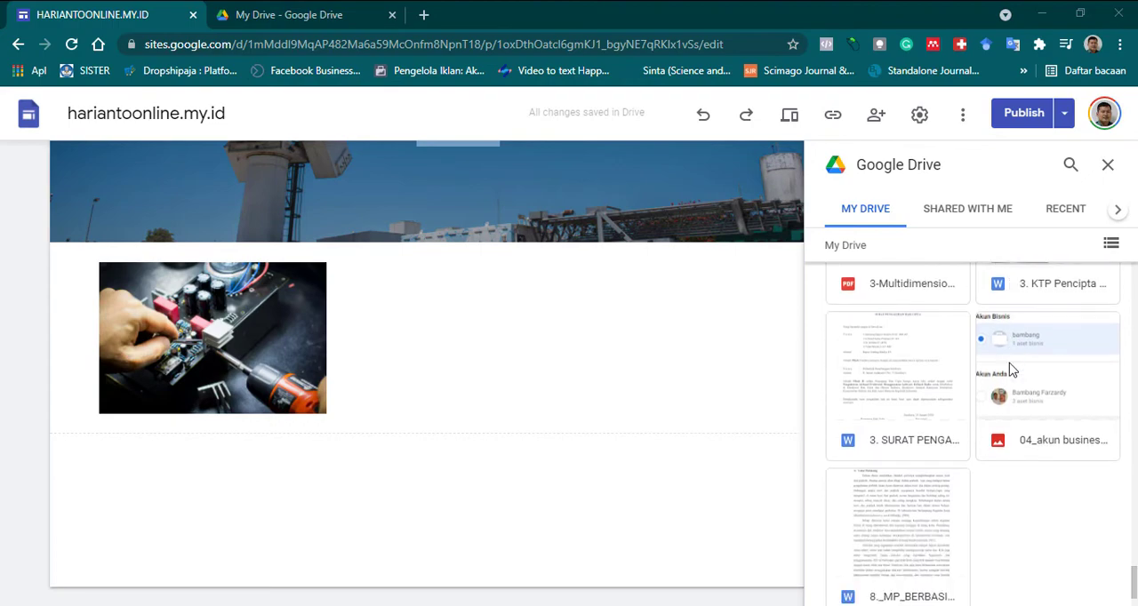
scroll(1010, 370, "down", 3)
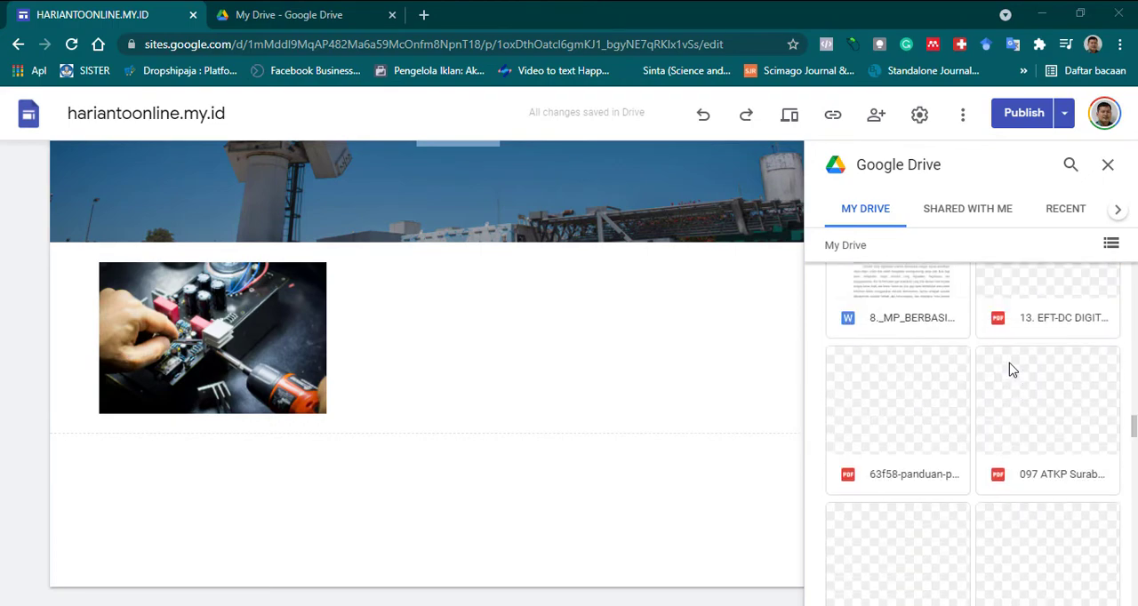
scroll(1011, 370, "down", 3)
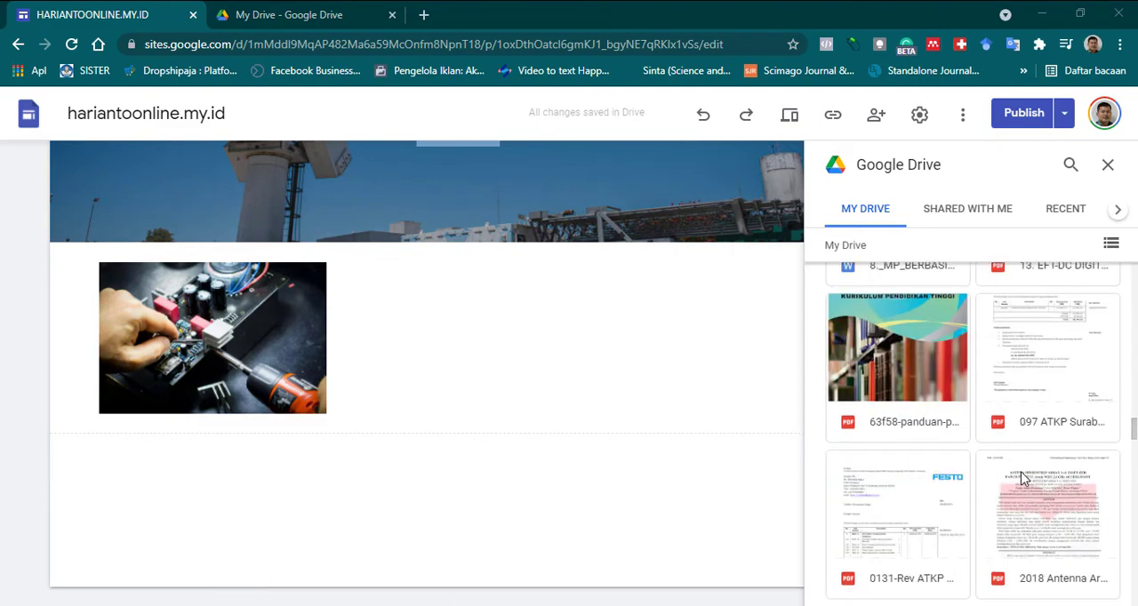
scroll(1022, 479, "up", 2)
scroll(1022, 478, "up", 5)
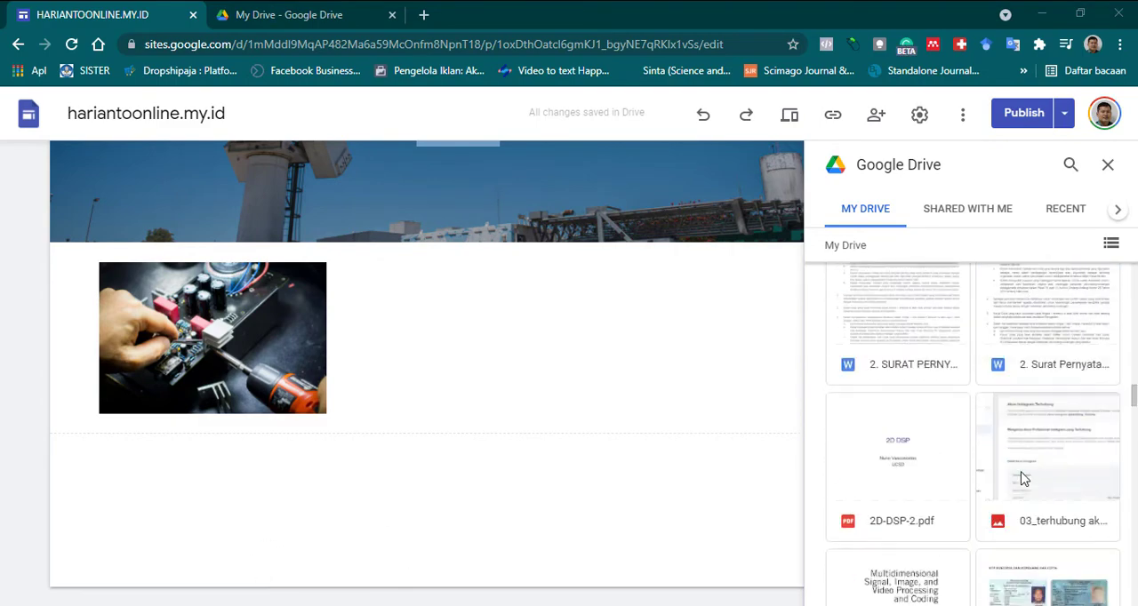
scroll(1022, 480, "up", 5)
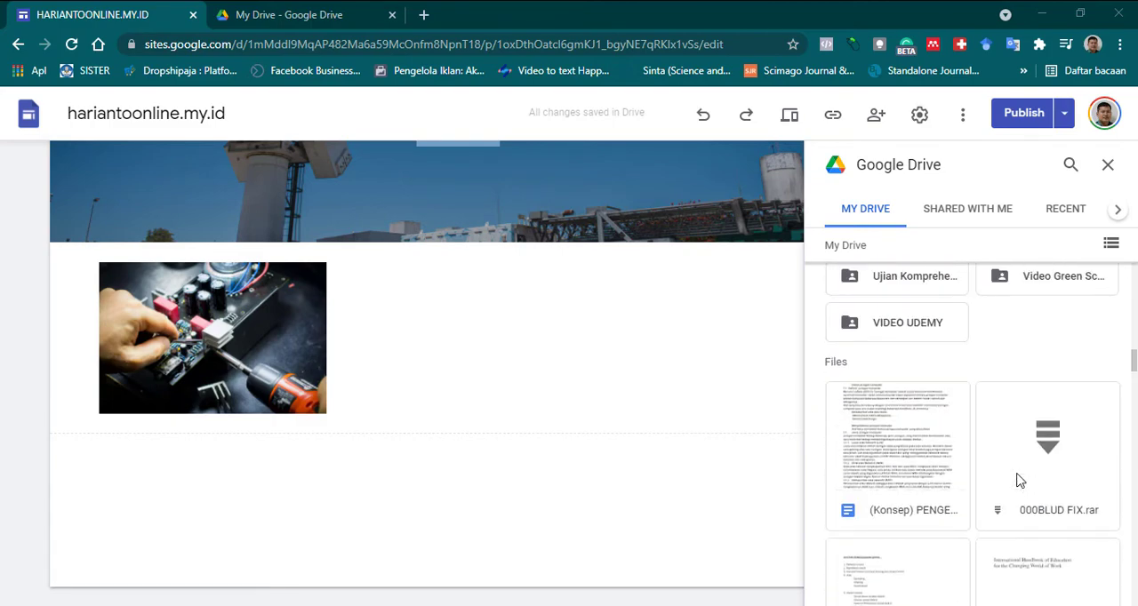
left_click(938, 469)
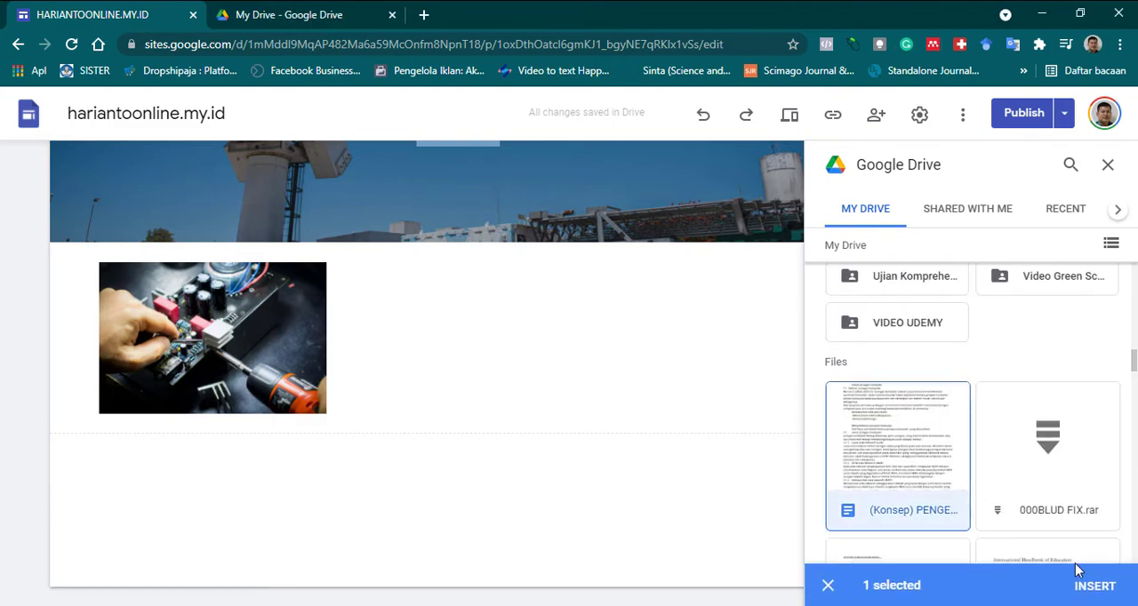
left_click(1094, 585)
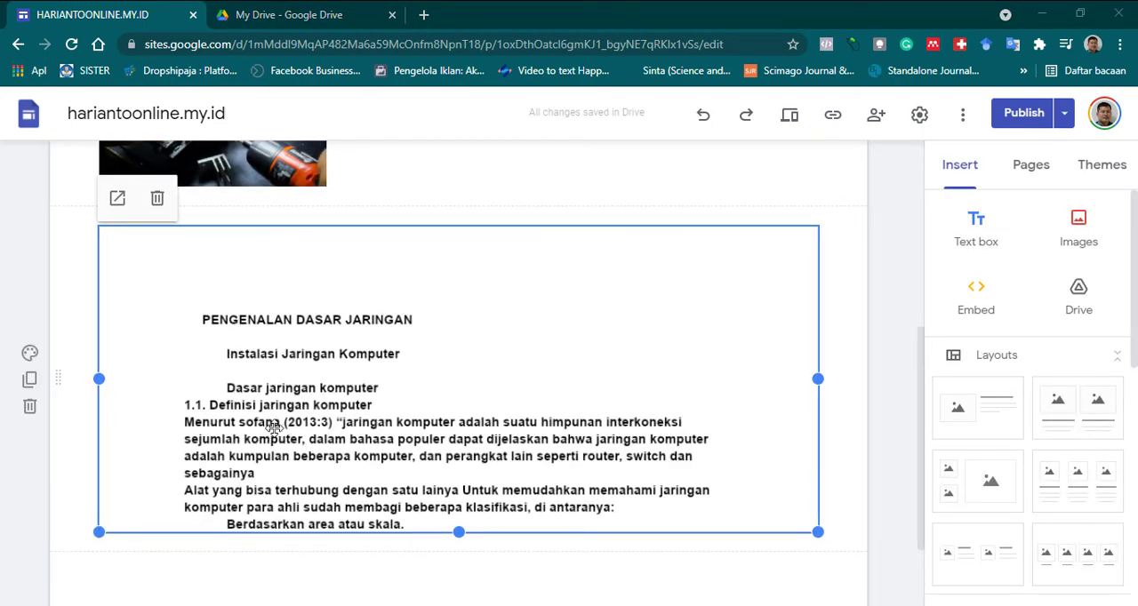
scroll(318, 415, "up", 2)
scroll(317, 415, "down", 1)
scroll(317, 415, "up", 1)
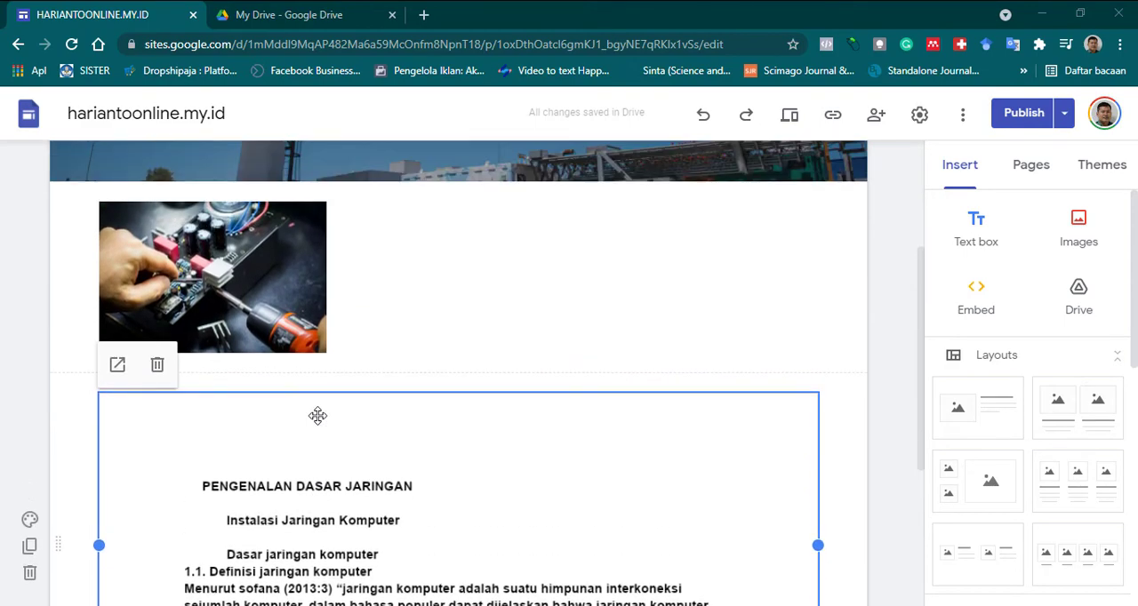
scroll(317, 415, "up", 1)
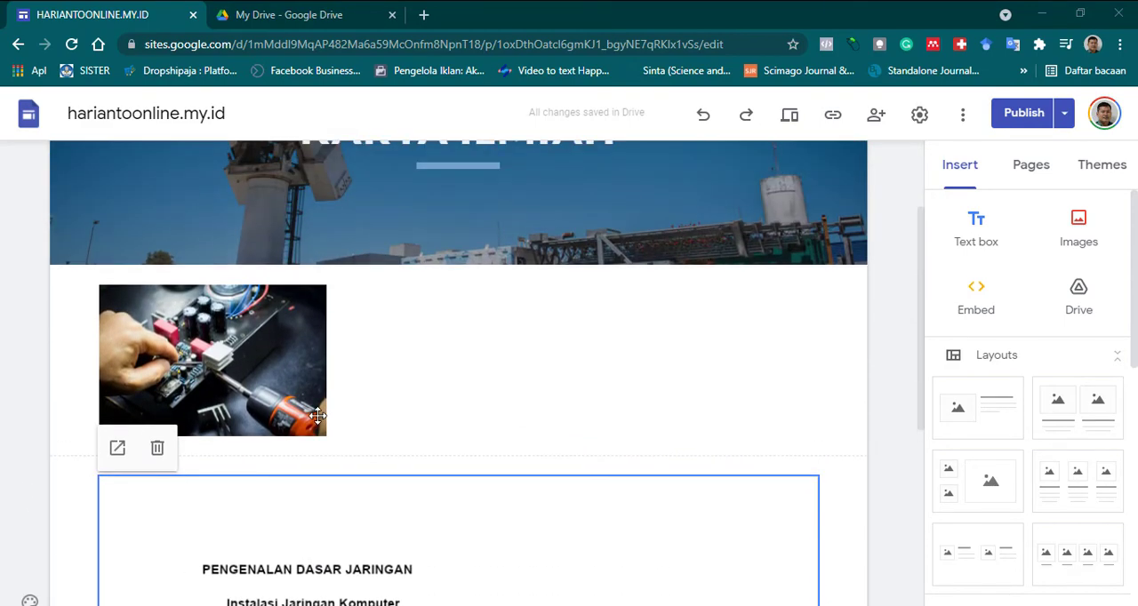
scroll(318, 415, "down", 1)
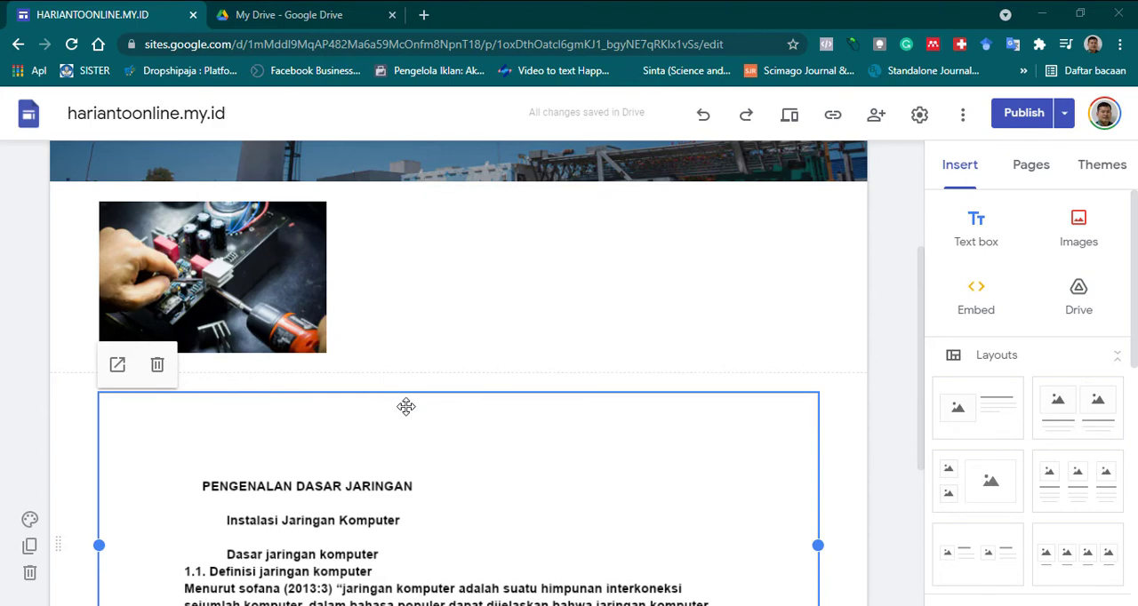
scroll(449, 408, "up", 1)
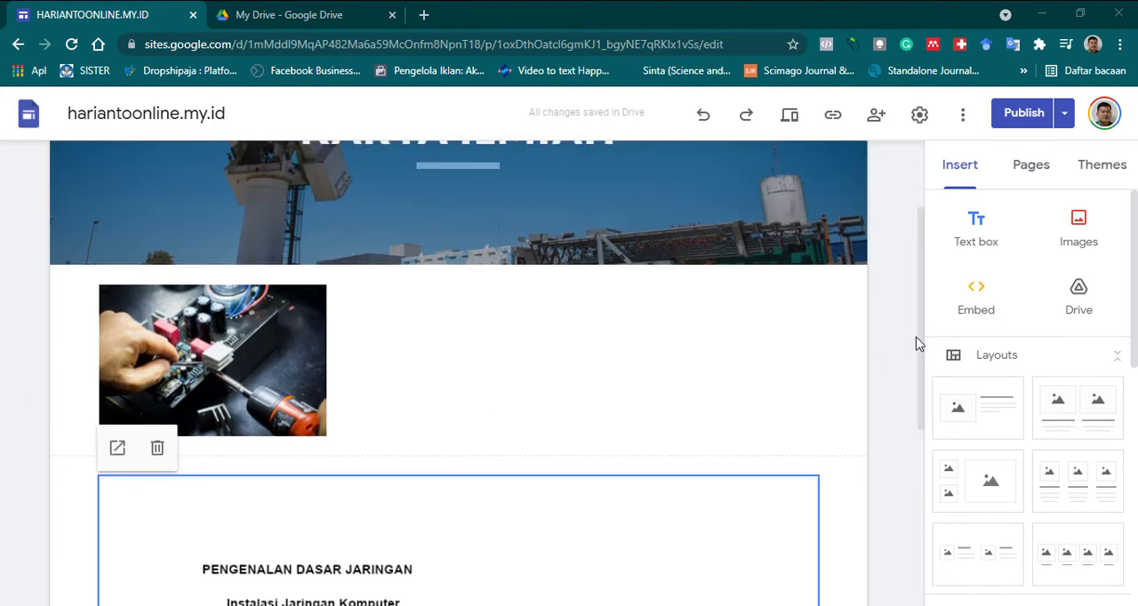
Try to insert the archive 000BLUD FIX.rar from My Drive into the Karya Ilmiah page.
left_click(1078, 302)
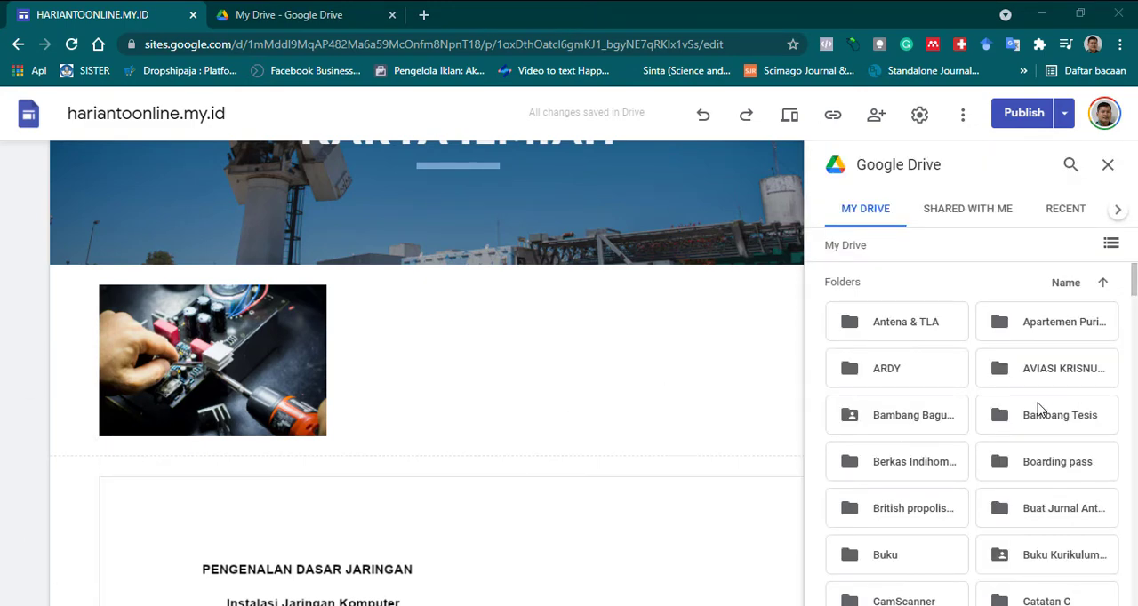
scroll(1042, 409, "down", 1)
scroll(1001, 439, "down", 1)
scroll(999, 439, "down", 1)
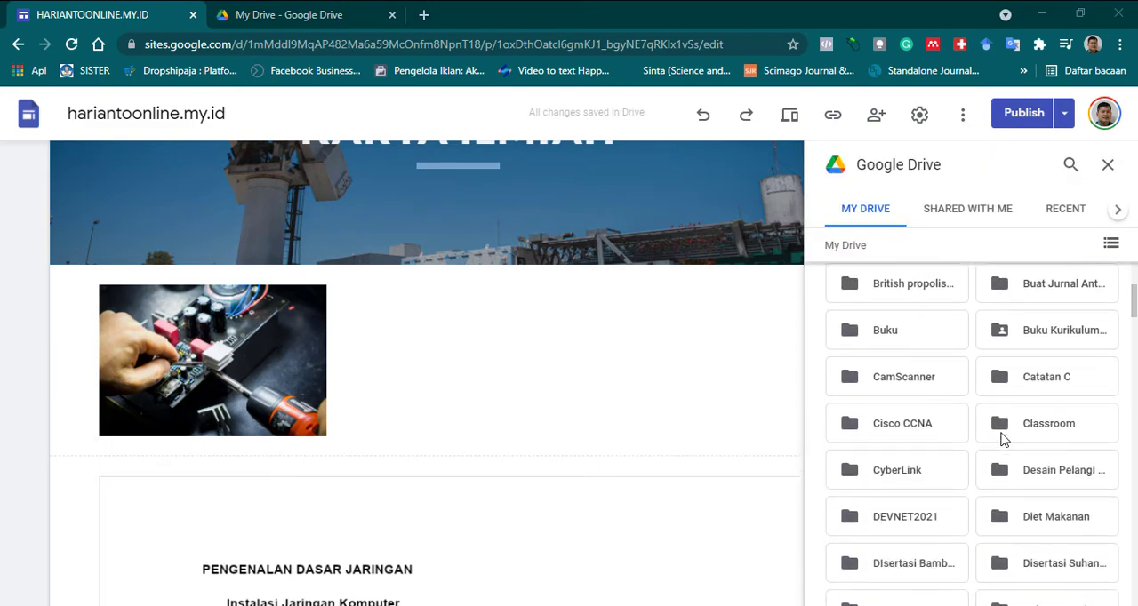
scroll(999, 440, "down", 9)
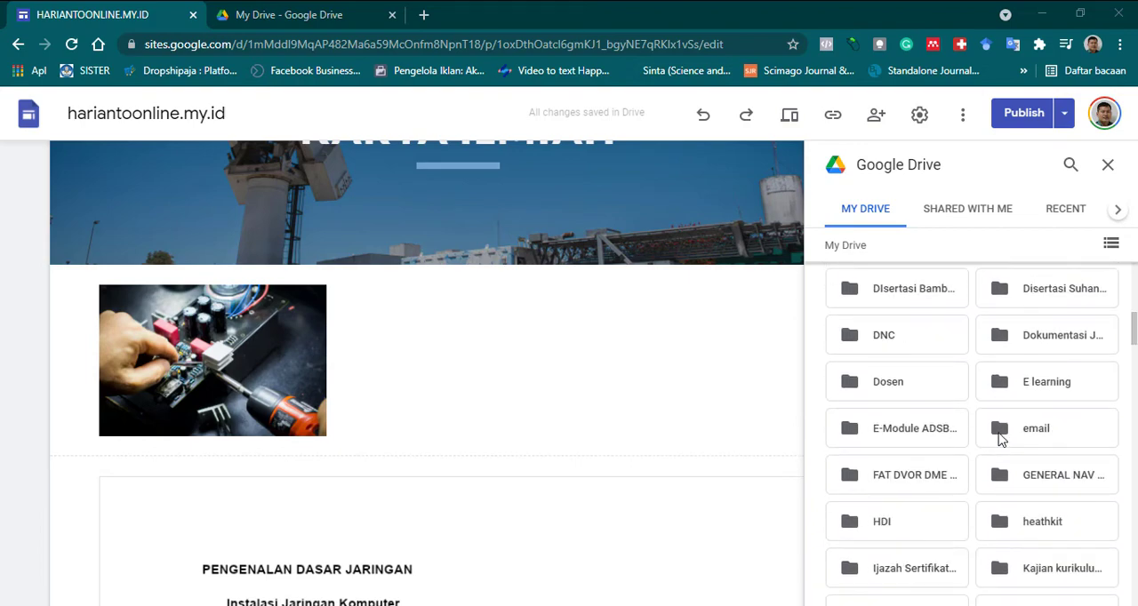
scroll(1000, 439, "down", 8)
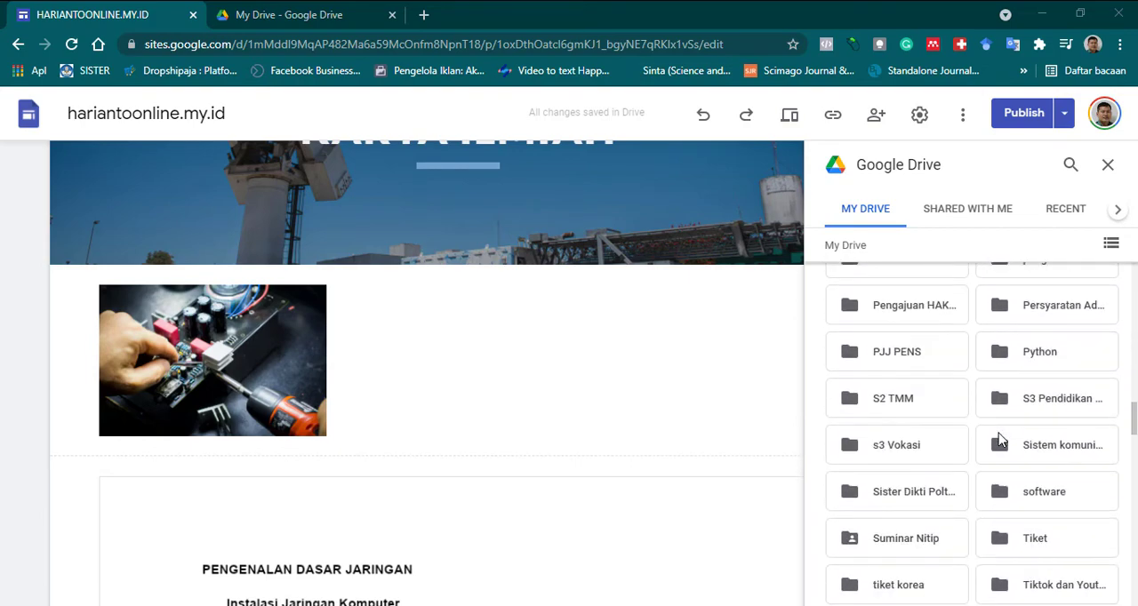
scroll(1000, 439, "down", 1)
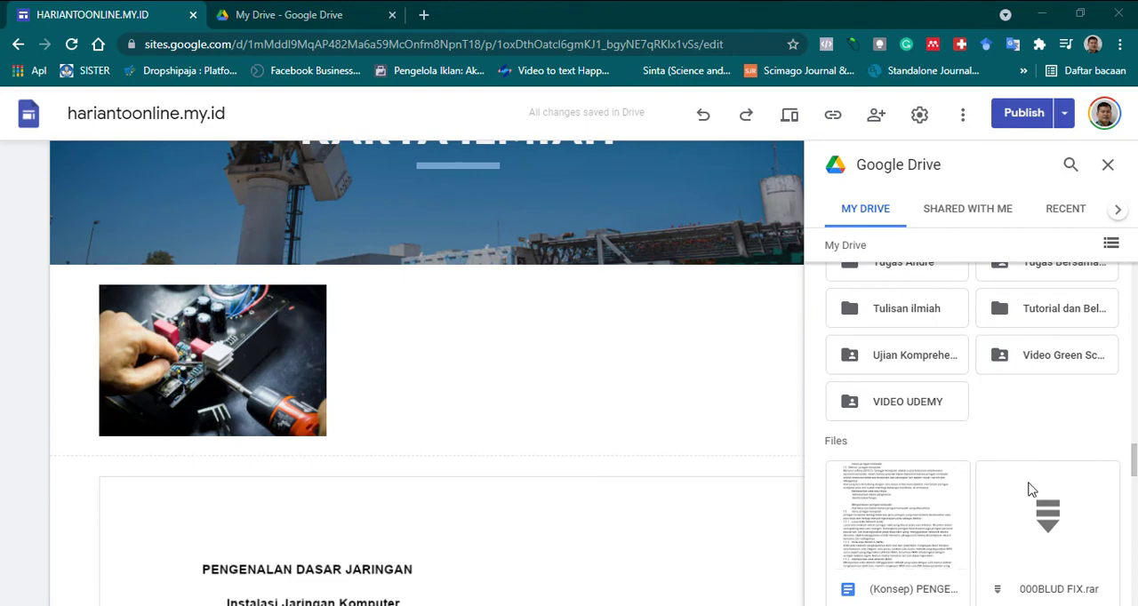
scroll(1027, 498, "down", 2)
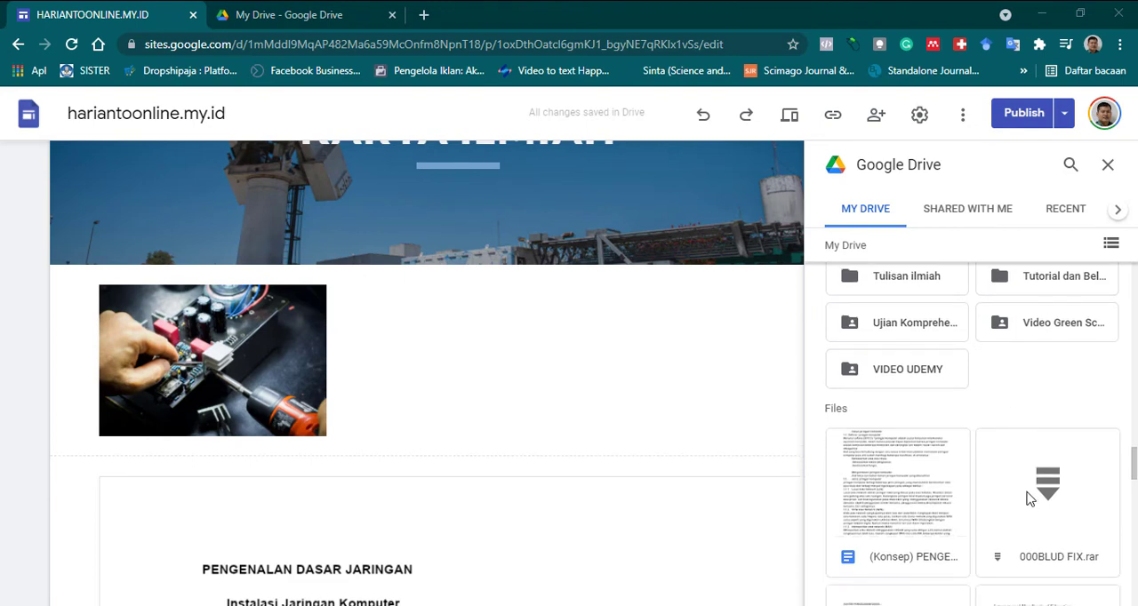
scroll(1029, 448, "up", 2)
scroll(1028, 476, "down", 2)
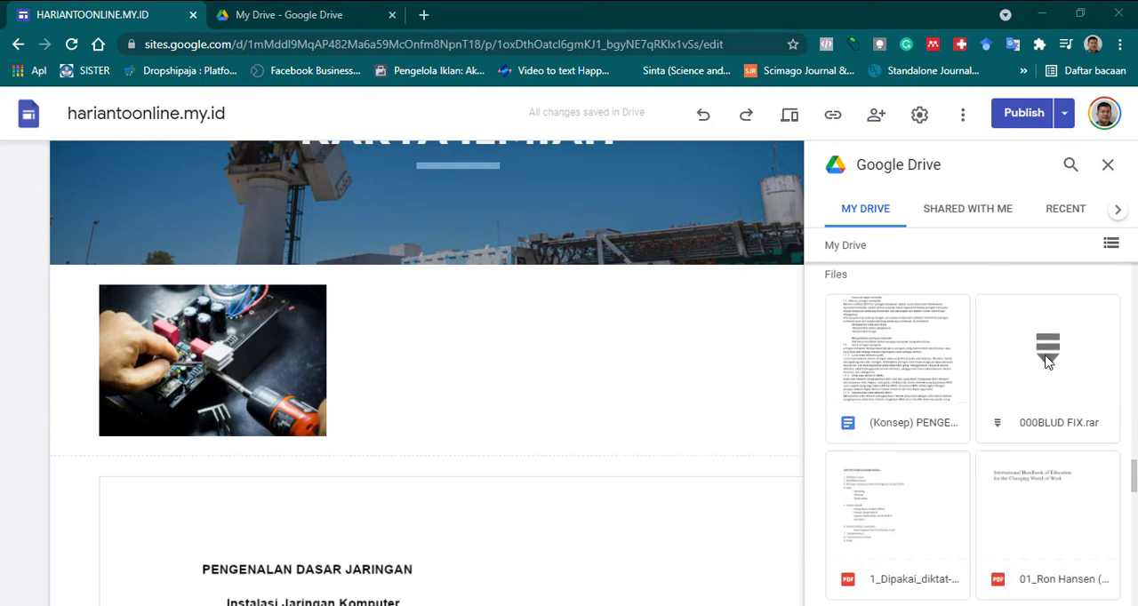
left_click(1047, 359)
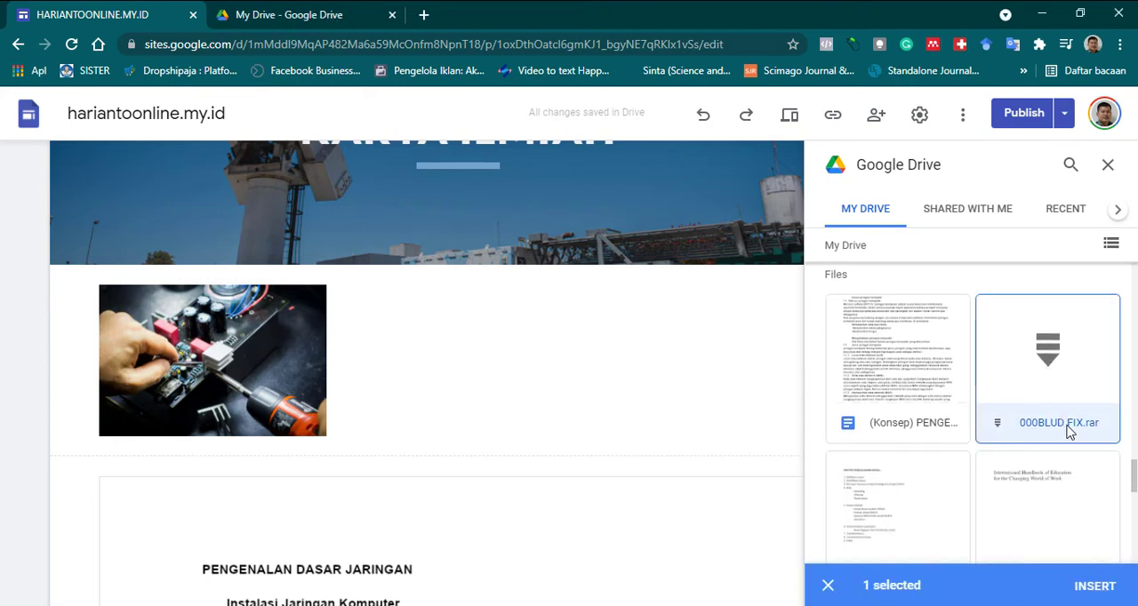
left_click(1094, 586)
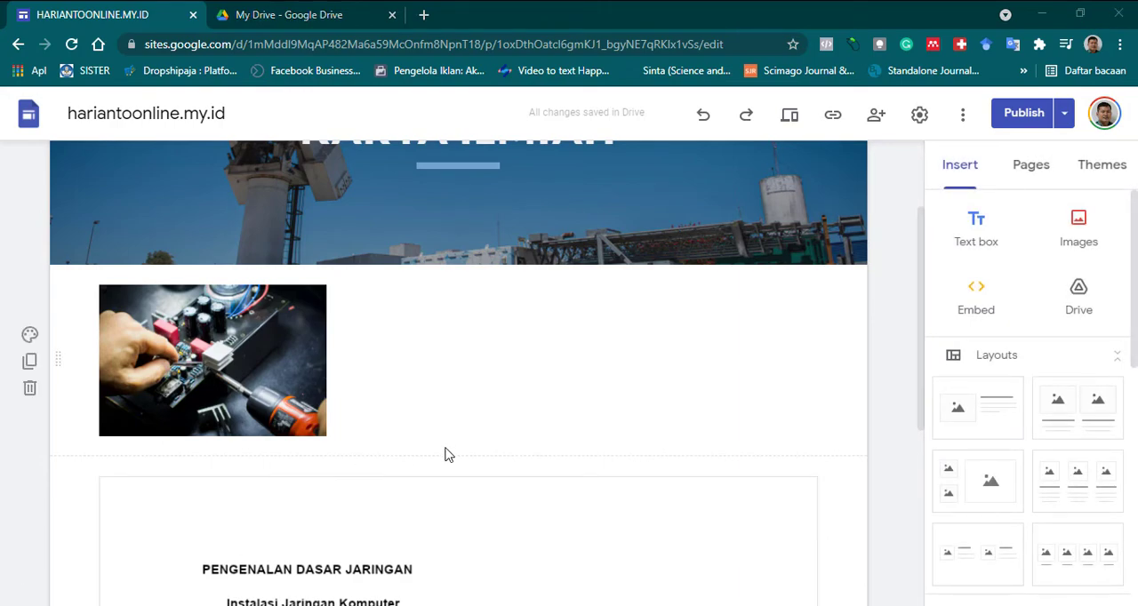
Review the whole Karya Ilmiah page, from the header banner and circuit board photo to the end of the embedded document.
scroll(448, 452, "down", 4)
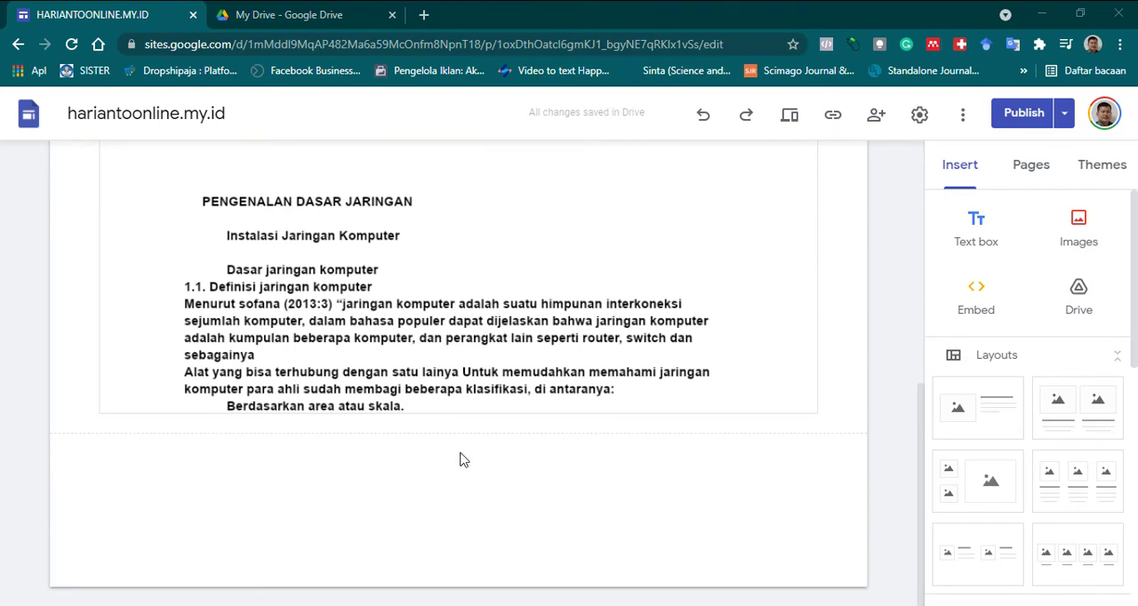
scroll(459, 457, "up", 2)
scroll(460, 446, "down", 2)
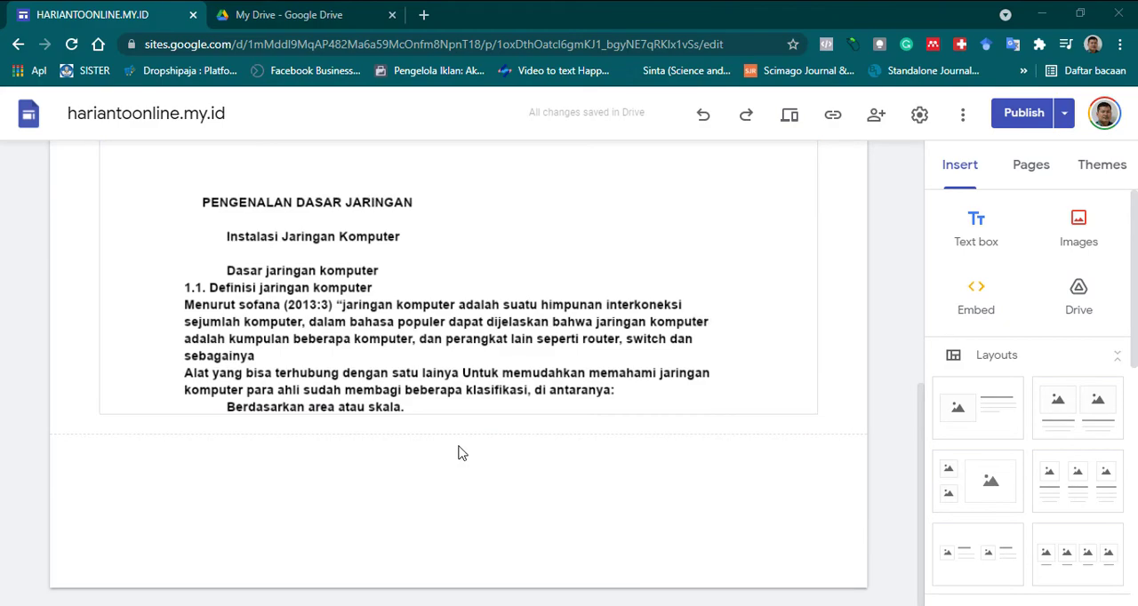
scroll(460, 451, "up", 3)
scroll(457, 442, "up", 3)
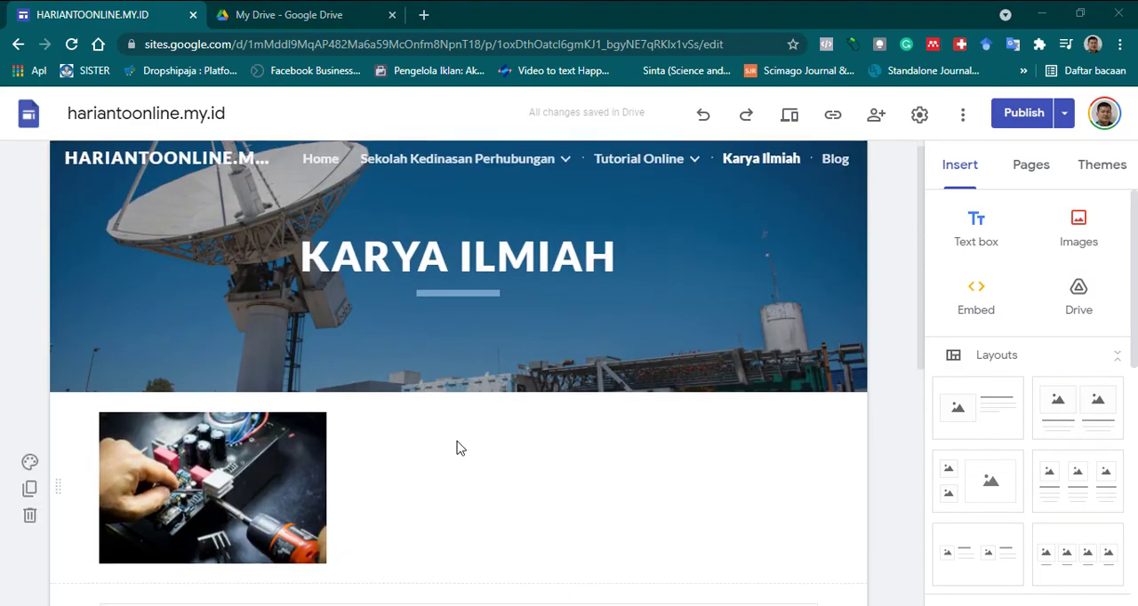
scroll(457, 447, "down", 5)
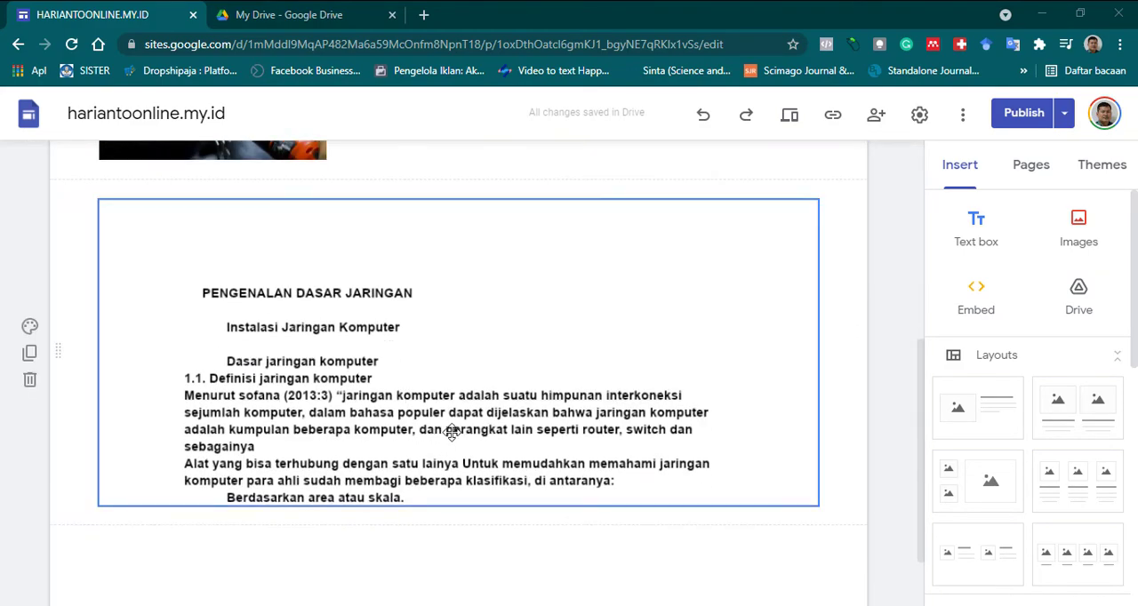
scroll(429, 418, "up", 1)
scroll(431, 413, "up", 2)
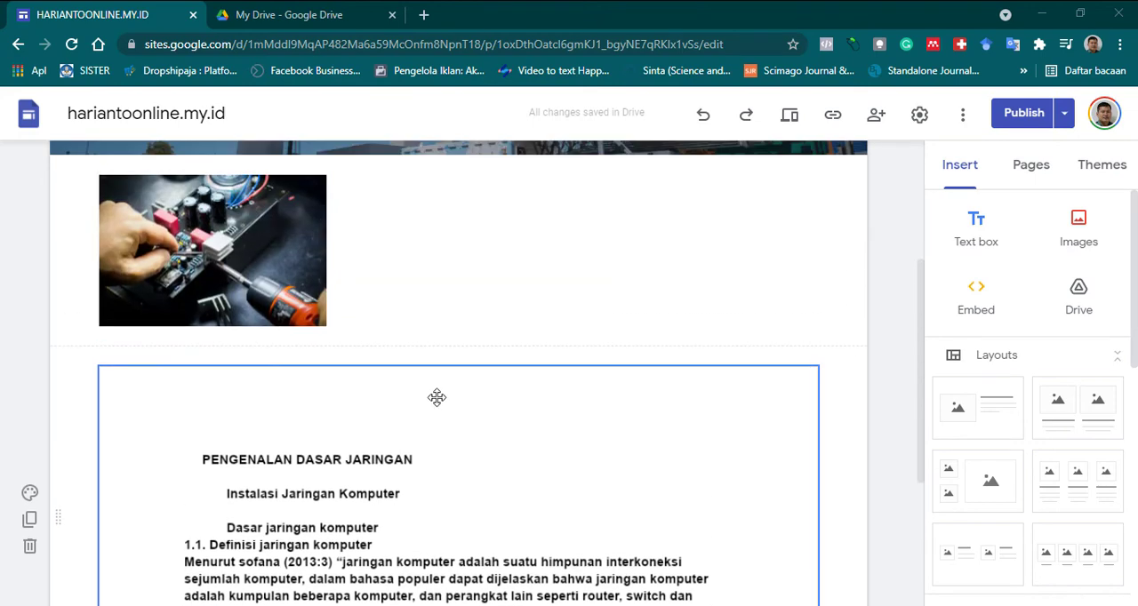
scroll(469, 400, "up", 2)
scroll(474, 406, "up", 1)
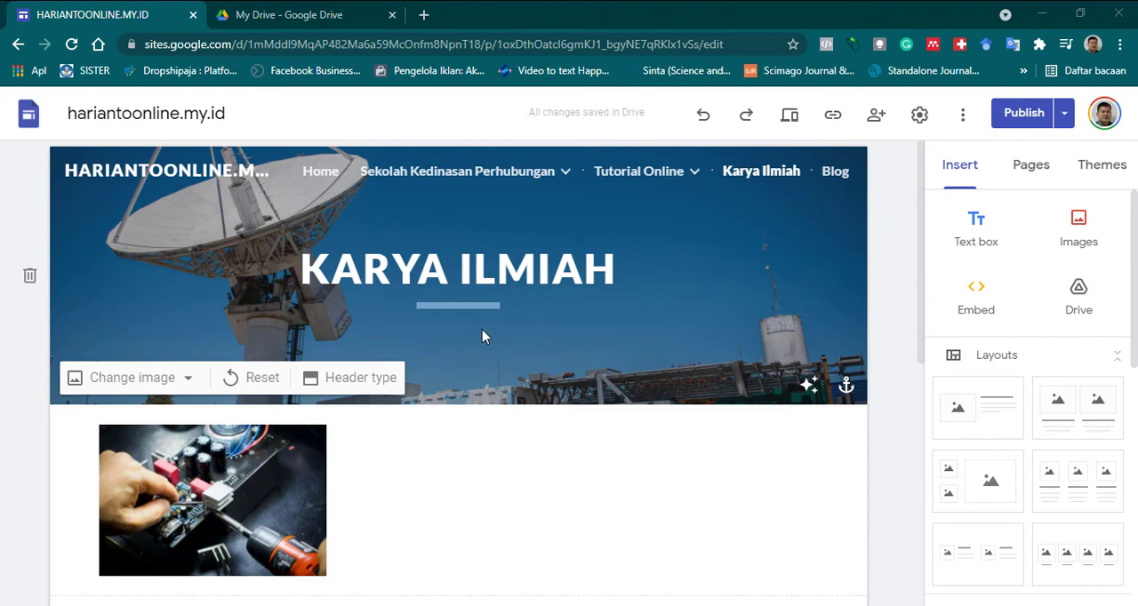
scroll(487, 298, "down", 4)
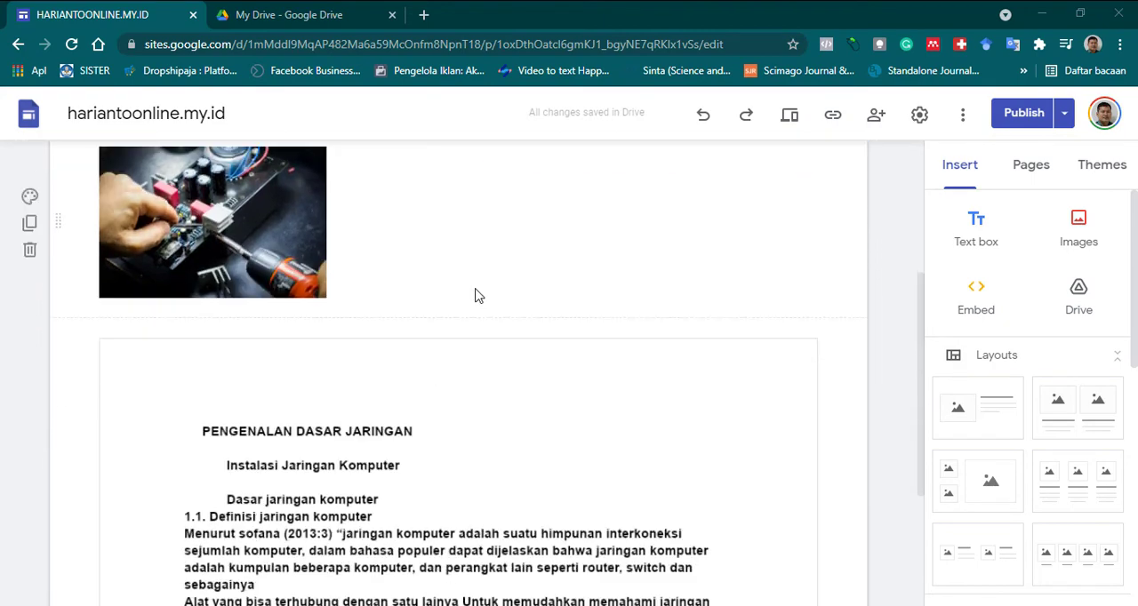
scroll(475, 296, "down", 2)
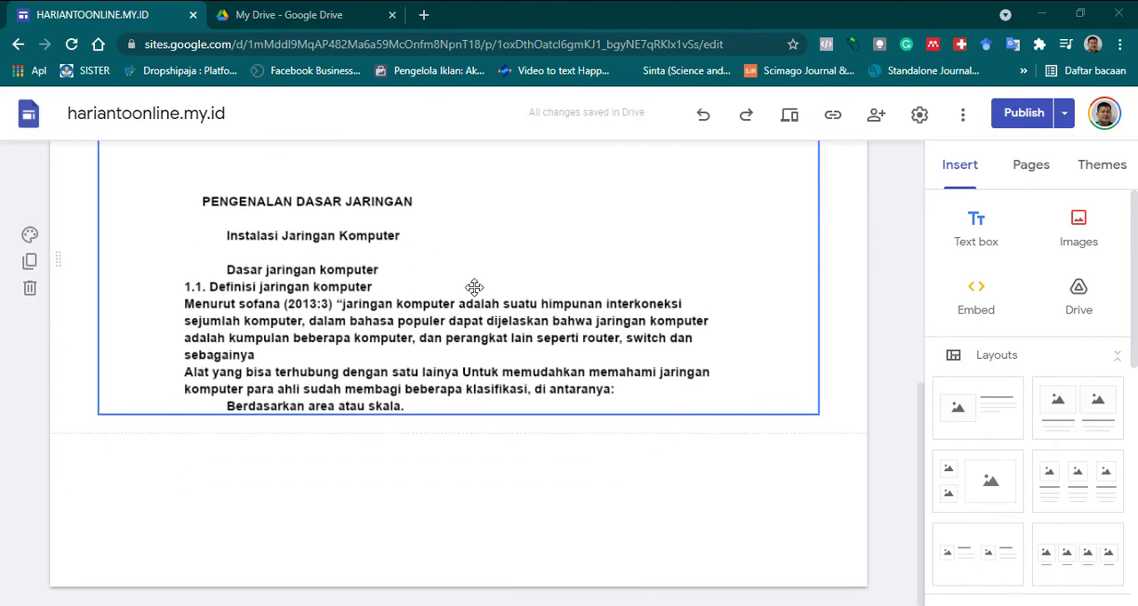
scroll(474, 289, "up", 1)
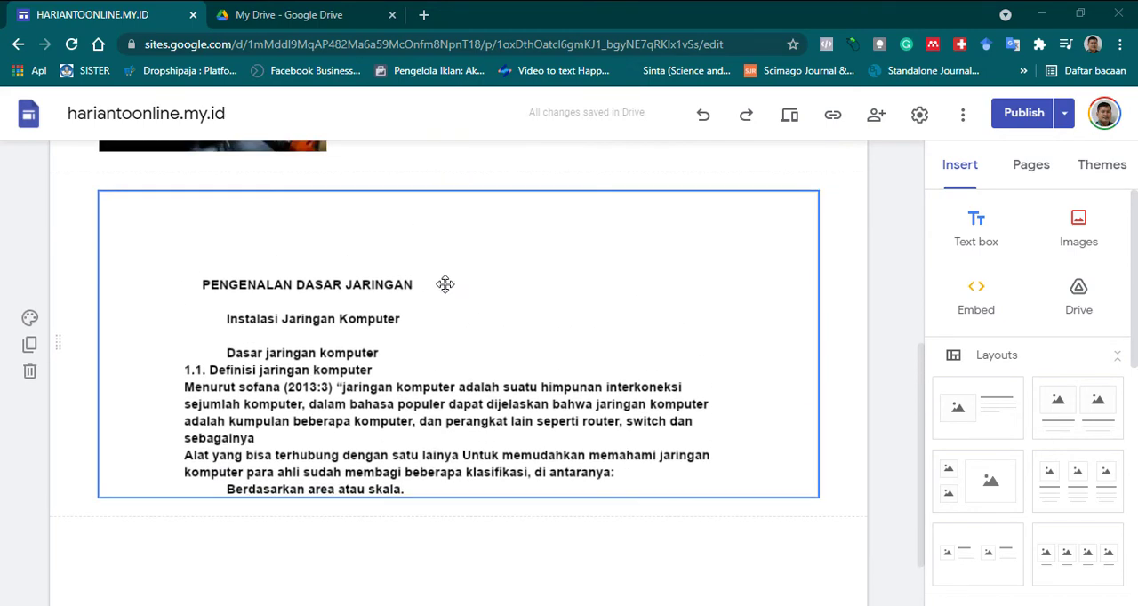
scroll(371, 285, "up", 5)
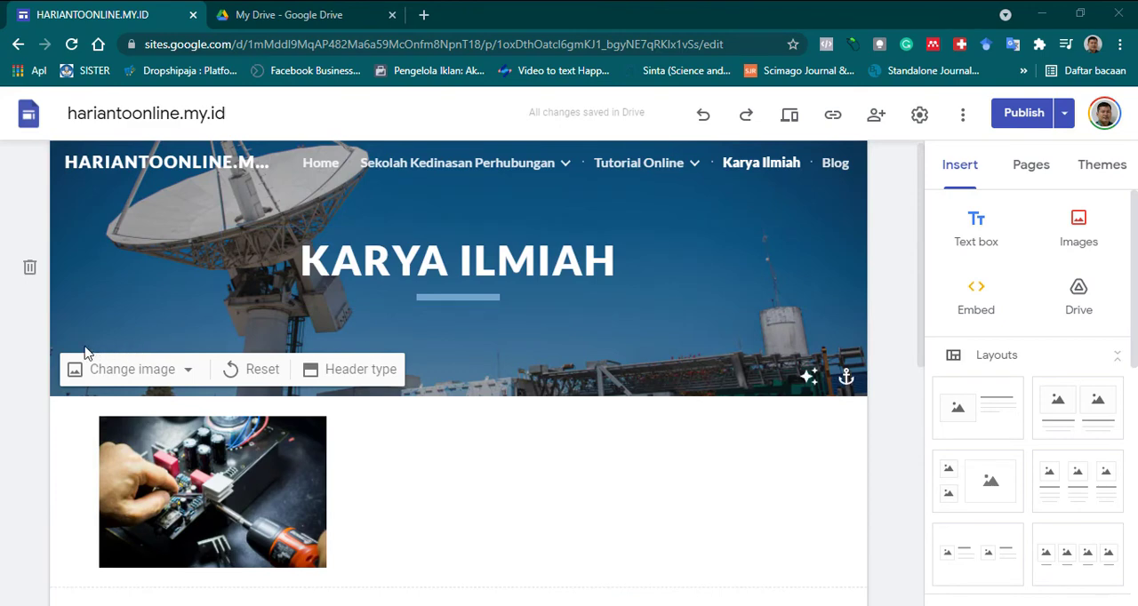